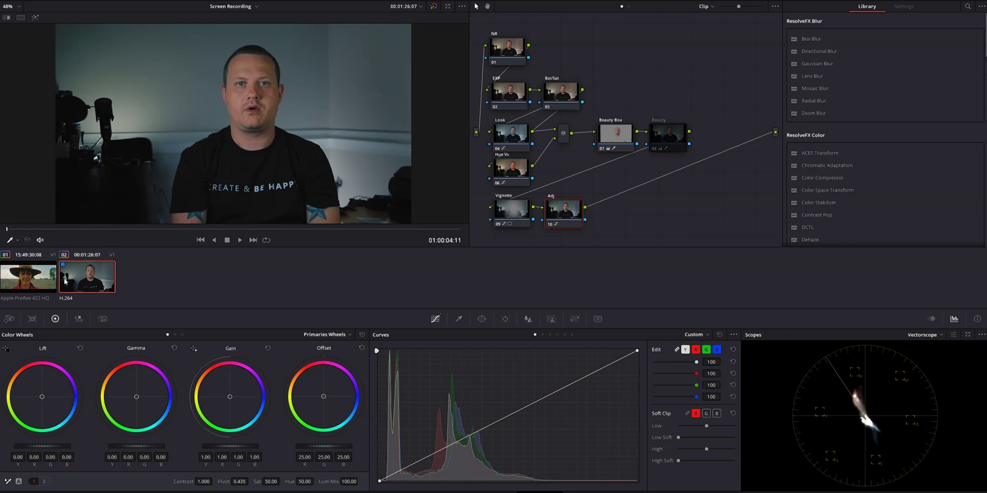
- Select clip 01, the close-up of the woman in the hat, in the Color page clip strip
click(48, 284)
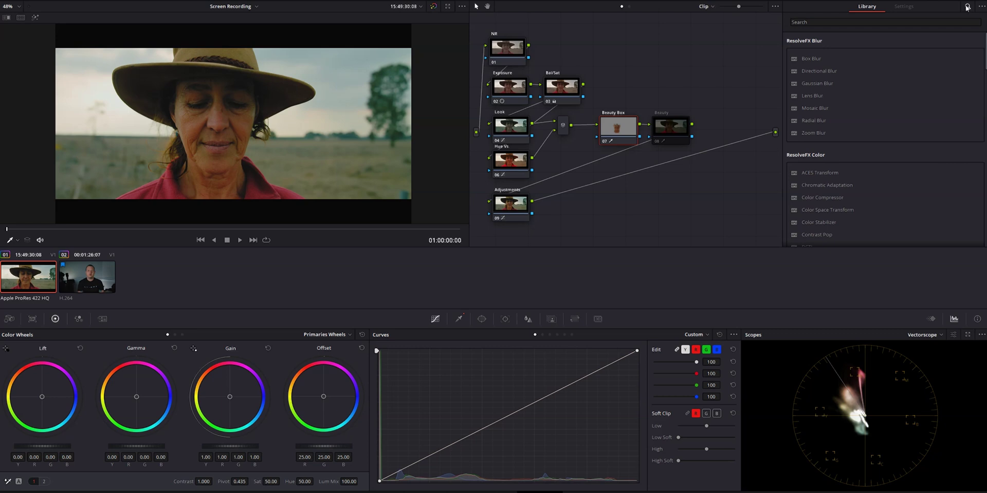
- Search the effects library for 'beau' and drop Digital Anarchy's Beauty Box onto node 07
click(966, 7)
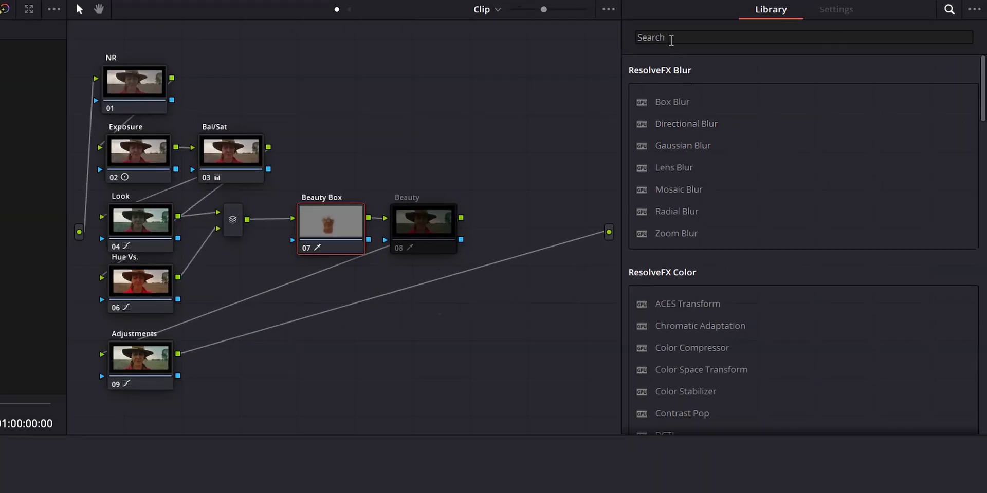
click(670, 38)
text(beauty)
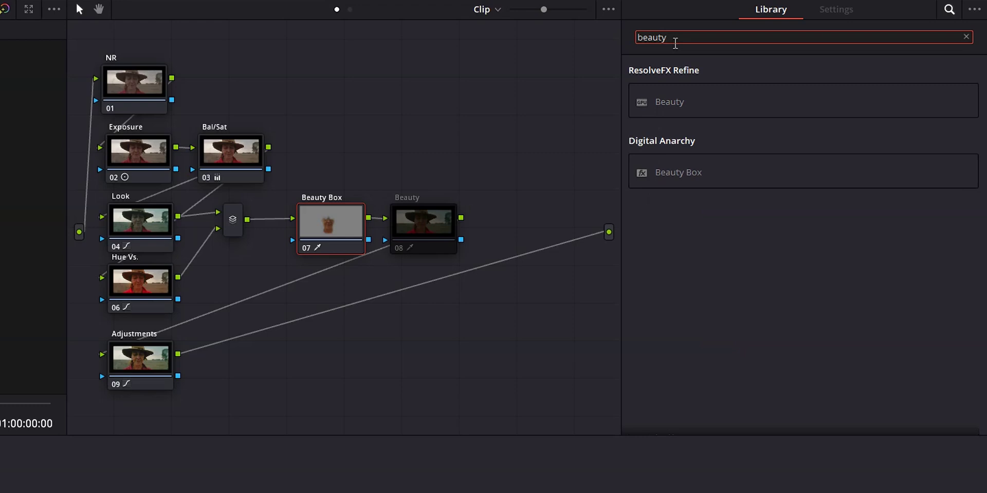
click(689, 180)
drag(689, 181, 389, 135)
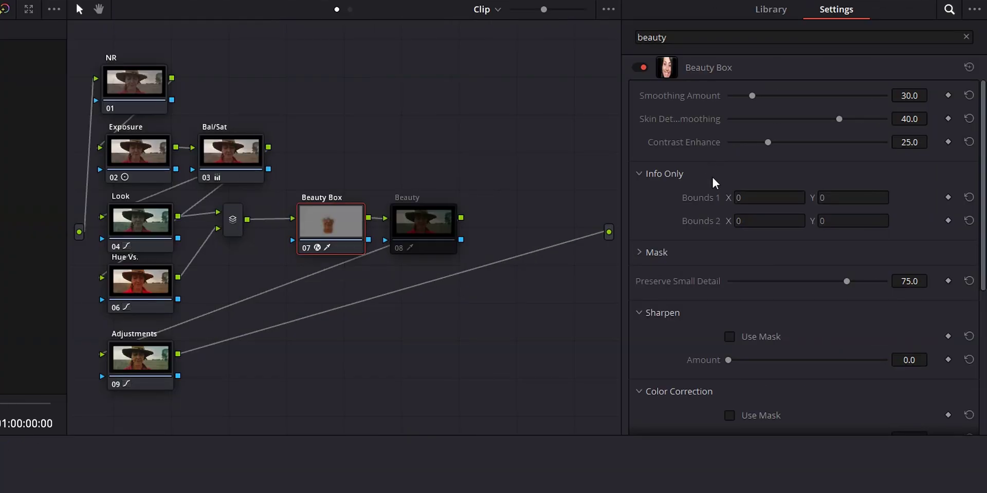
scroll(712, 177, down, 5)
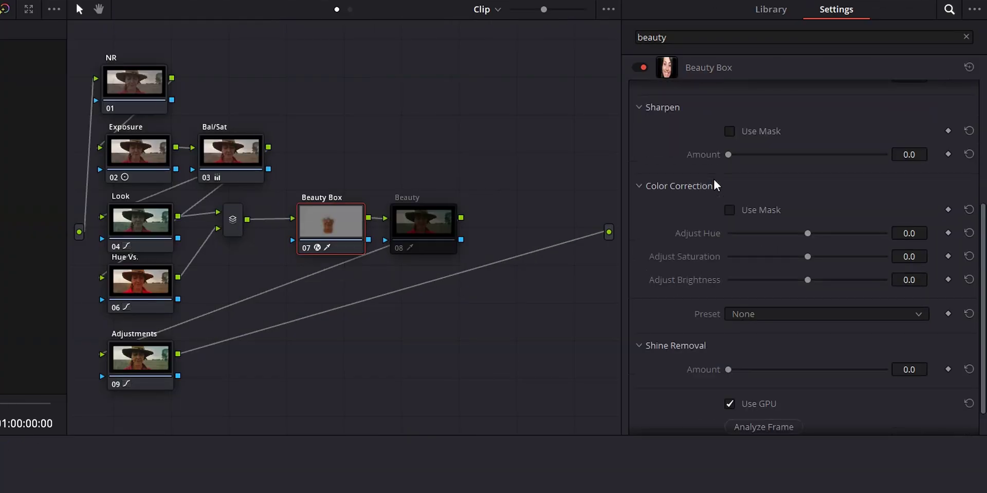
scroll(713, 180, down, 1)
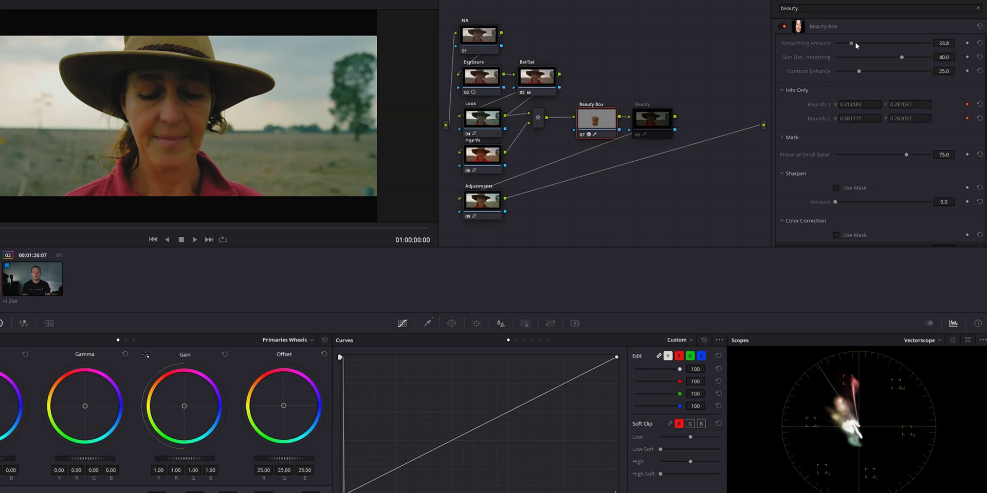
- Set Smoothing Amount 62.3, Skin Detail Smoothing 16.0, Contrast Enhance 47.2, and briefly preview the skin mask
click(856, 44)
drag(902, 57, 881, 75)
click(783, 137)
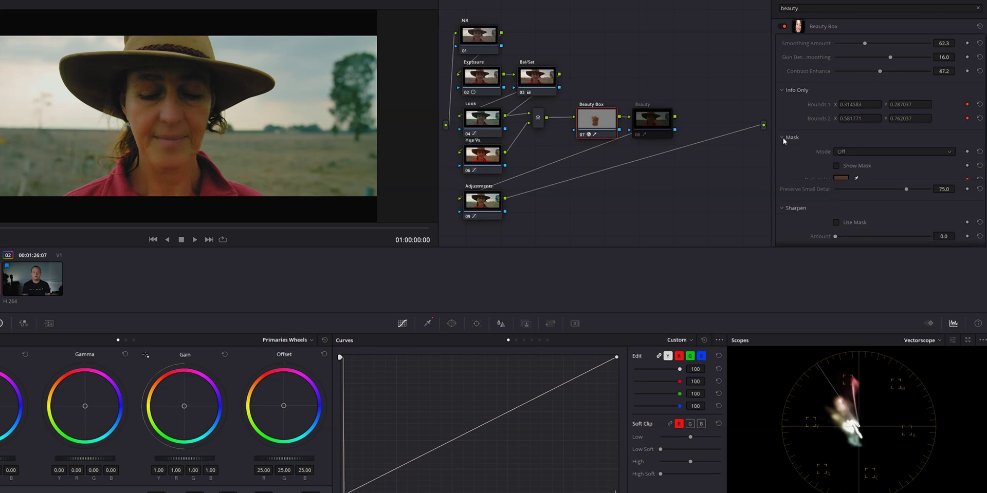
scroll(784, 141, down, 2)
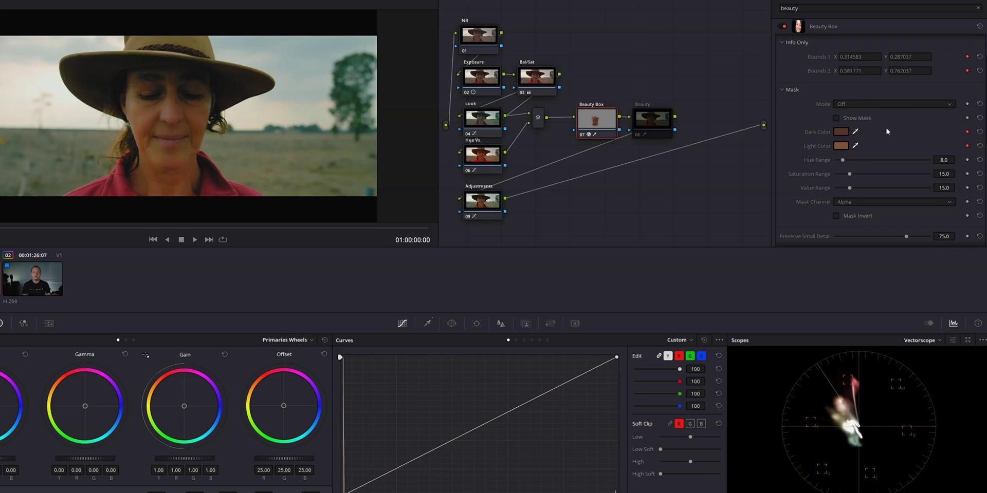
click(836, 118)
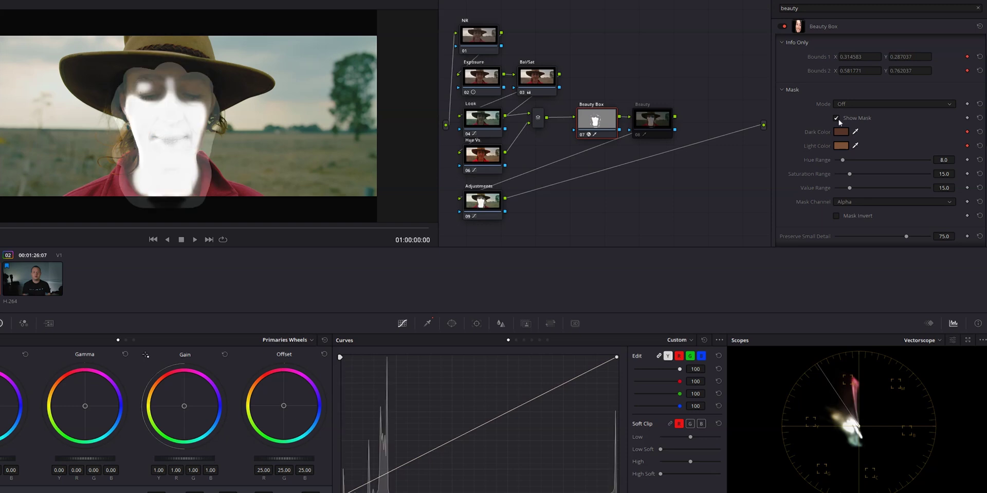
click(836, 119)
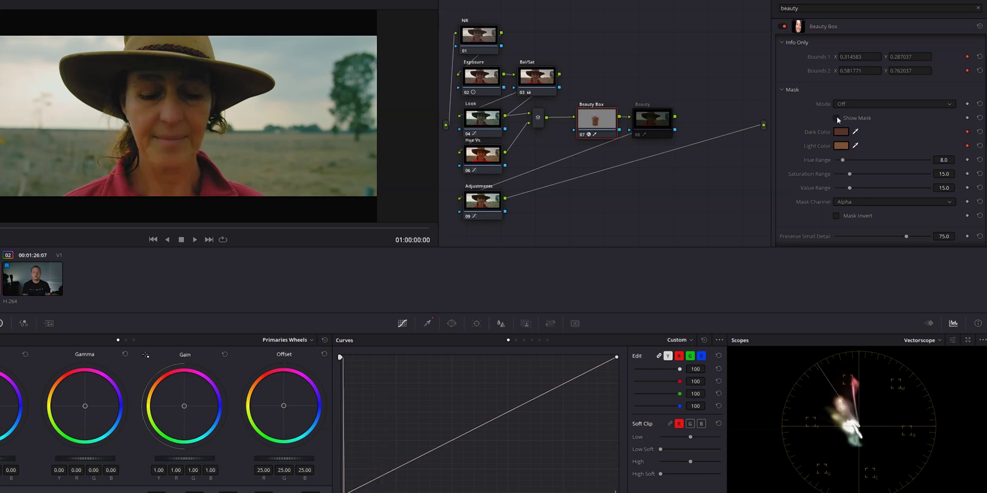
scroll(830, 108, down, 2)
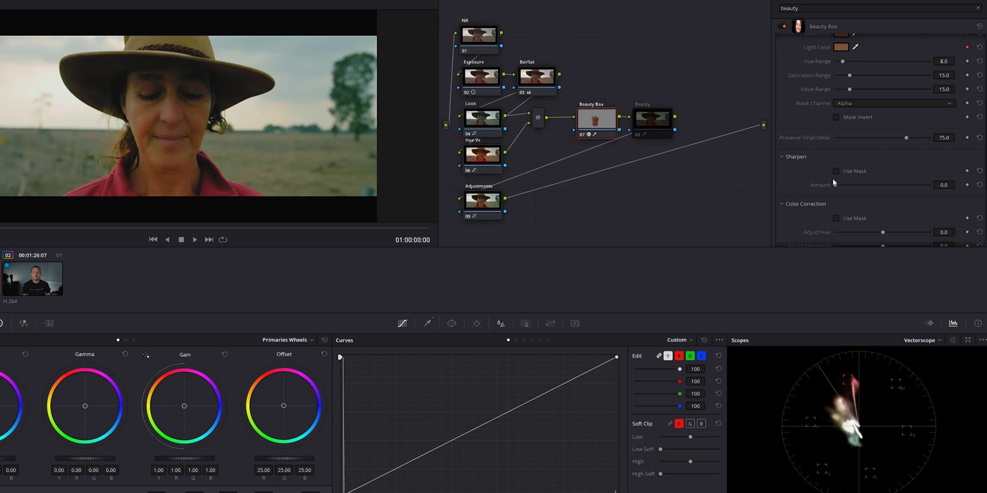
- Leave Sharpen Amount at 0.0 and set skin correction to Hue -1.4, Saturation -1.3, Brightness 15.2
drag(837, 184, 867, 186)
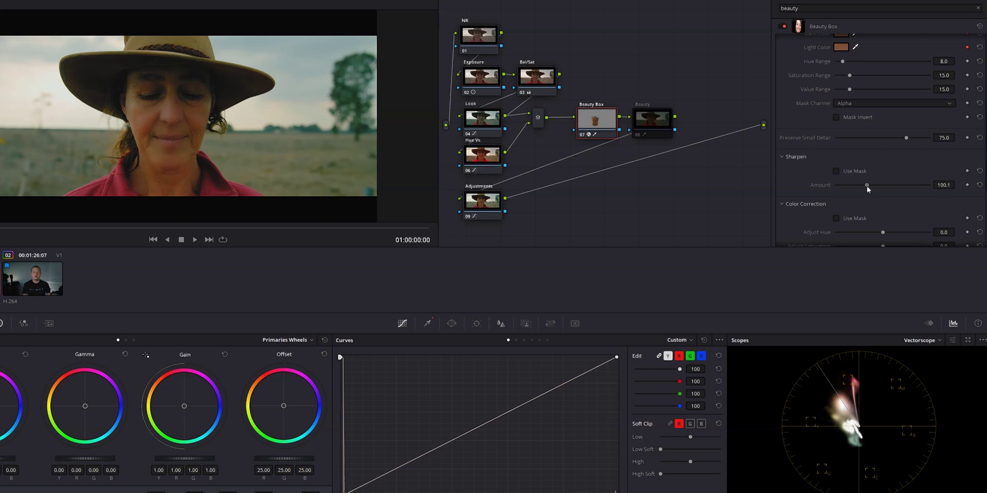
scroll(884, 171, down, 3)
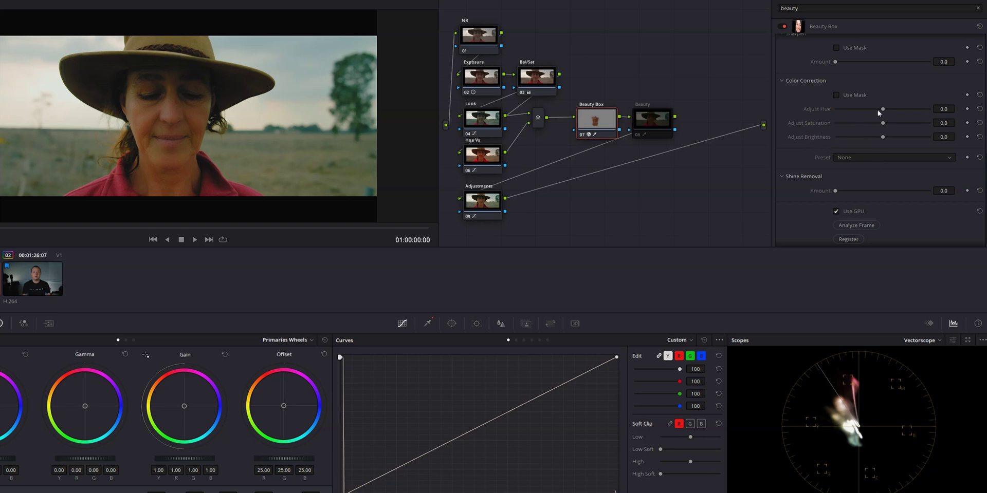
drag(883, 109, 875, 124)
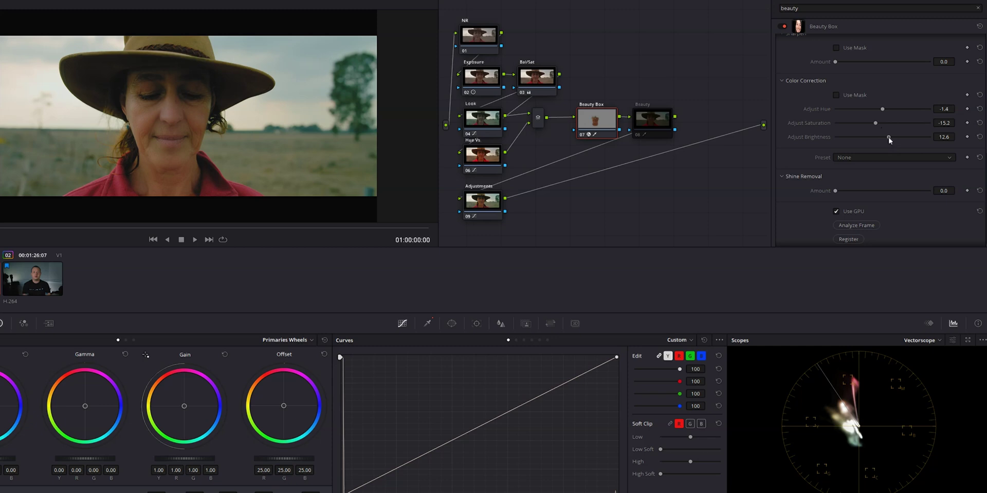
drag(875, 123, 882, 123)
scroll(861, 136, down, 1)
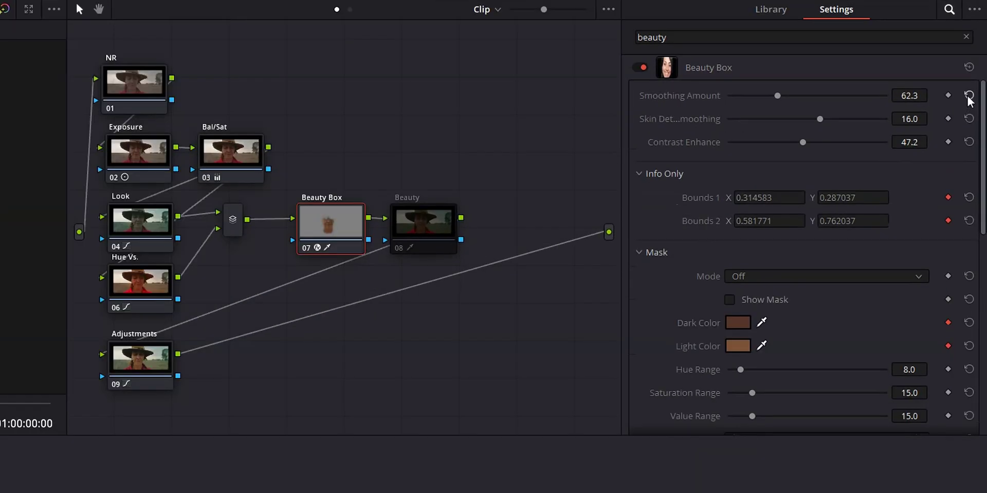
- Reset the Beauty Box Smoothing Amount to its default value
click(968, 96)
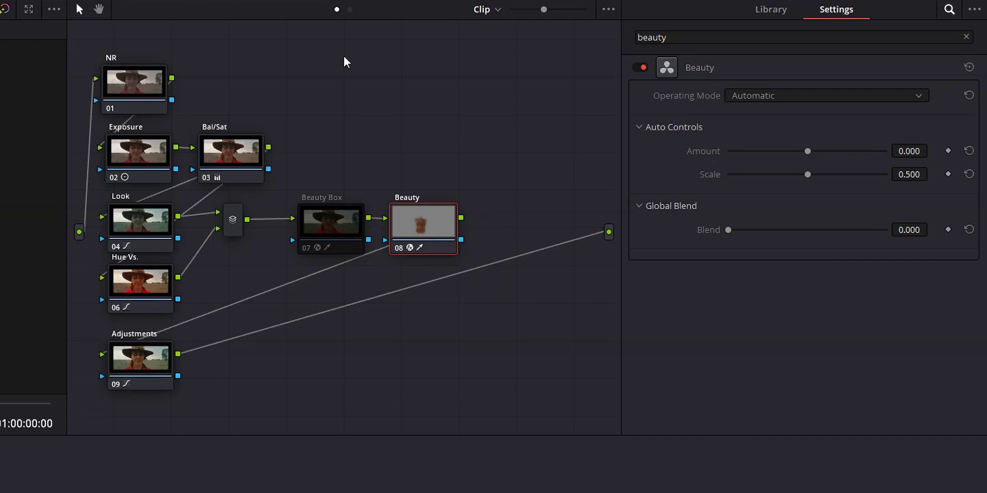
- Set the native Beauty effect to Amount 0.967, Scale 0.706 and Global Blend 0.125
click(752, 95)
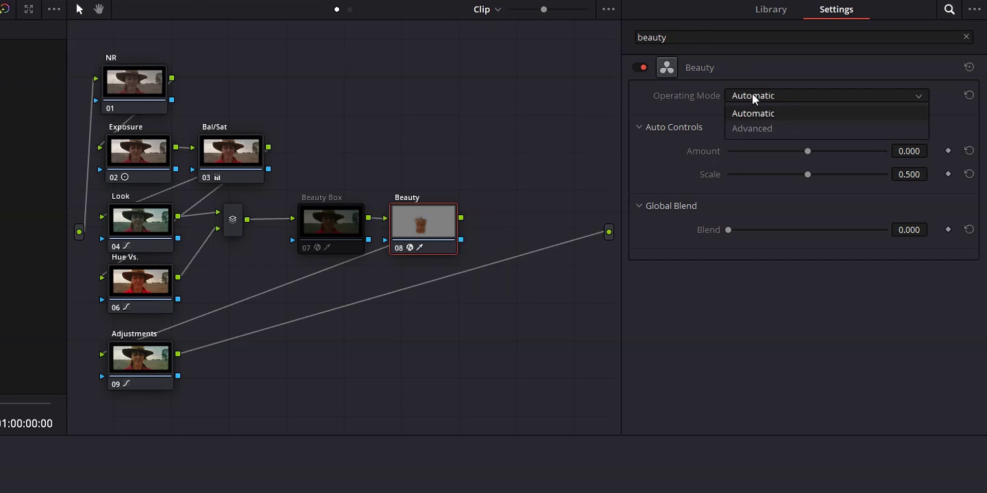
click(754, 130)
scroll(782, 185, down, 2)
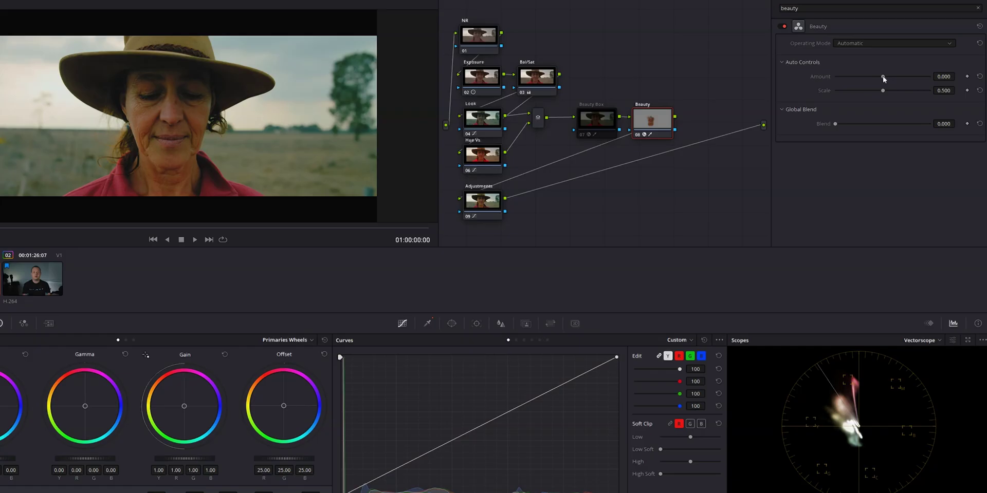
drag(884, 78, 906, 79)
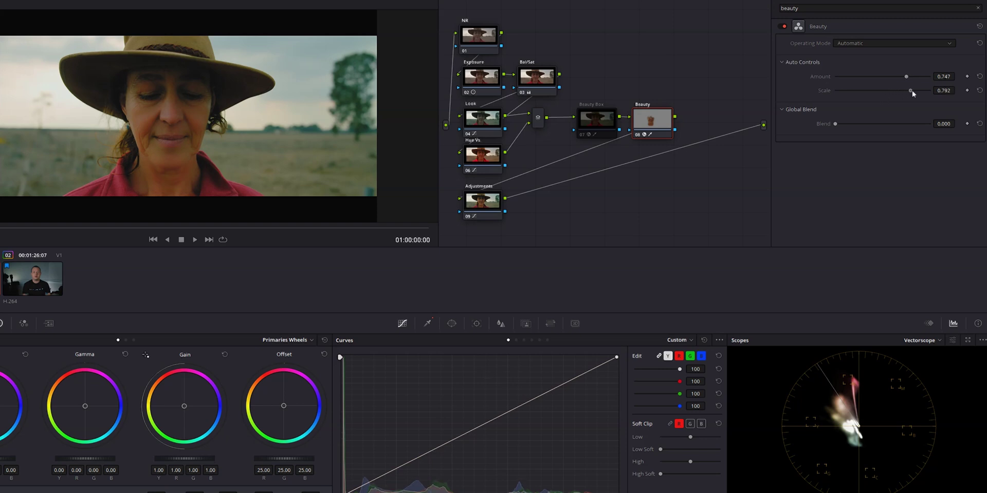
drag(916, 91, 880, 94)
drag(837, 123, 855, 125)
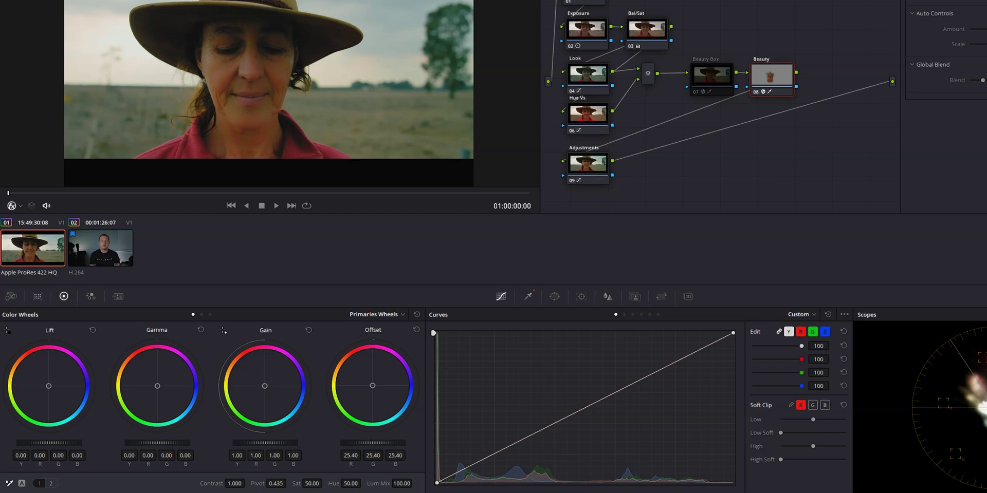
- Lift the Offset wheel and raise Sat slightly to brighten the shot and add saturation
drag(360, 442, 392, 443)
drag(312, 484, 325, 484)
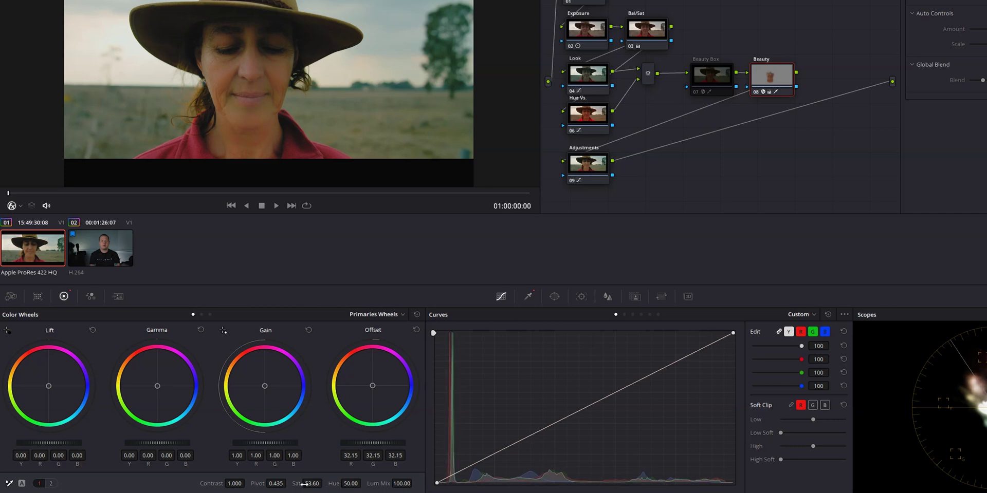
mouse_move(364, 395)
mouse_down()
mouse_move(376, 379)
mouse_move(372, 386)
mouse_up()
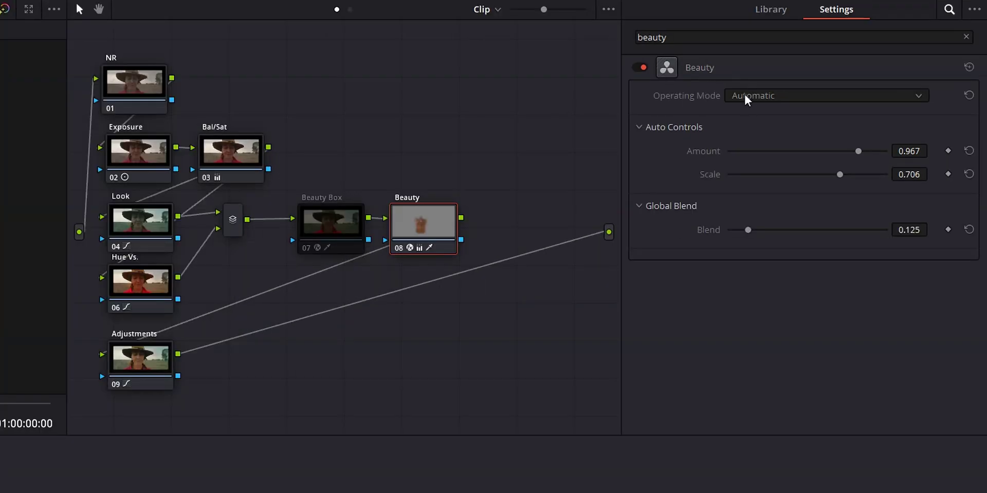
- Switch Beauty to Advanced: Smoothing Threshold 0.091, Diffuse Lighting 0.788, Add Texture 0.402, Recovery 0.450
click(745, 94)
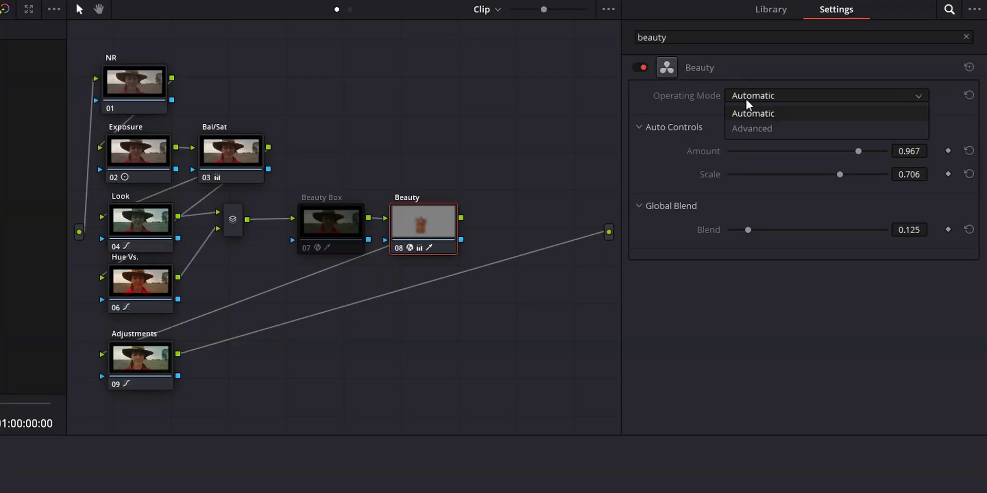
click(753, 128)
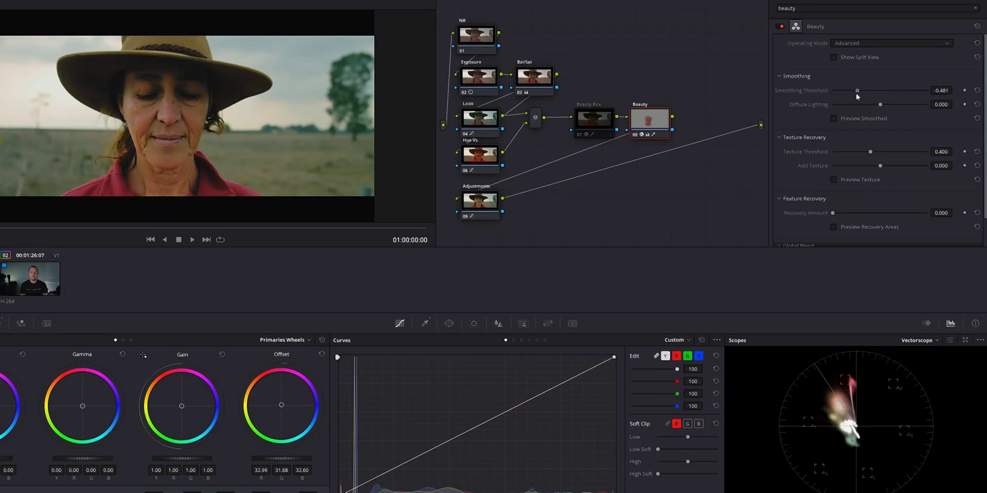
drag(807, 174, 814, 173)
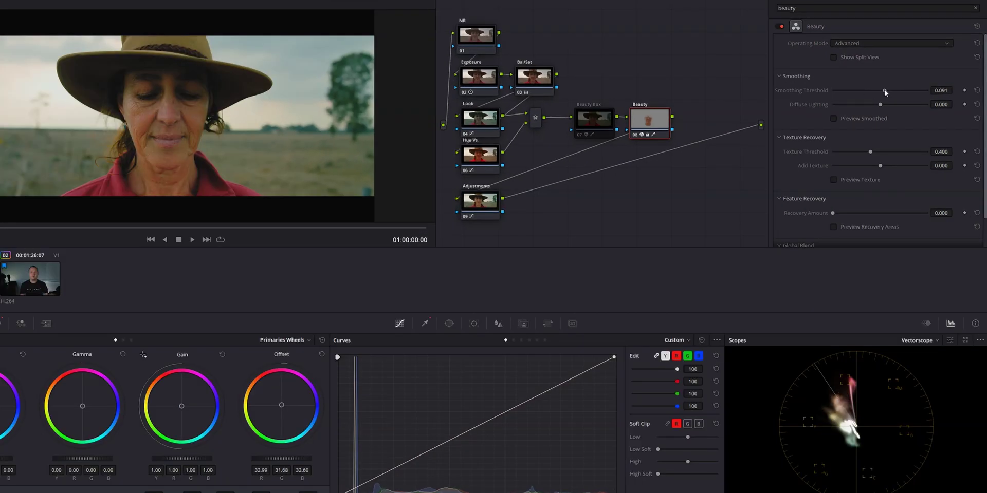
drag(880, 104, 898, 106)
drag(880, 166, 886, 166)
drag(833, 213, 877, 208)
scroll(899, 176, down, 1)
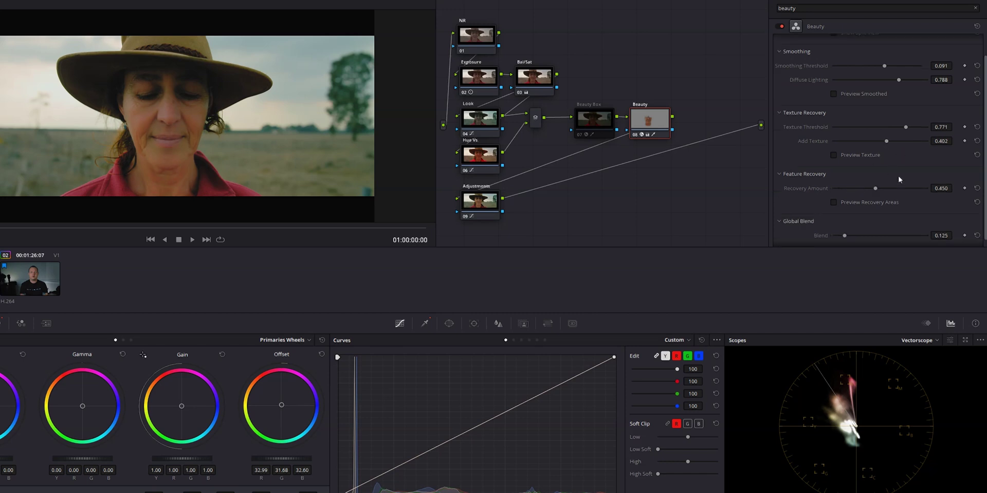